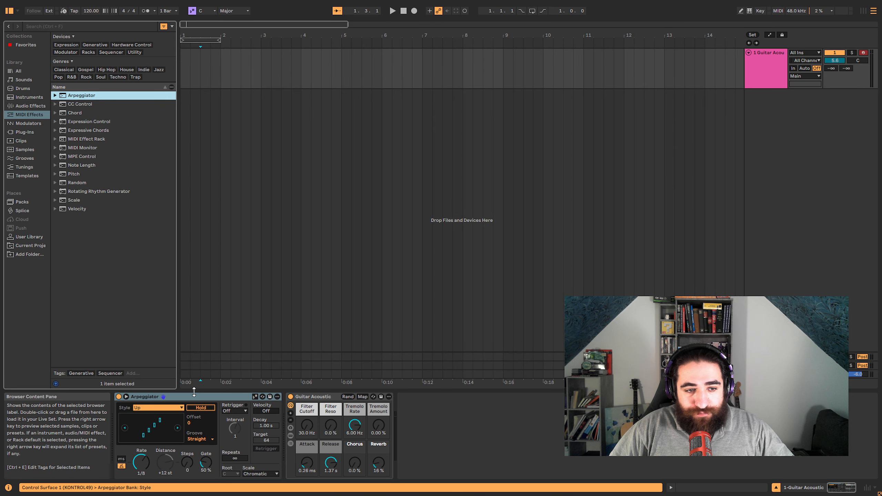
{"action": "left_click", "coordinate": [159, 408]}
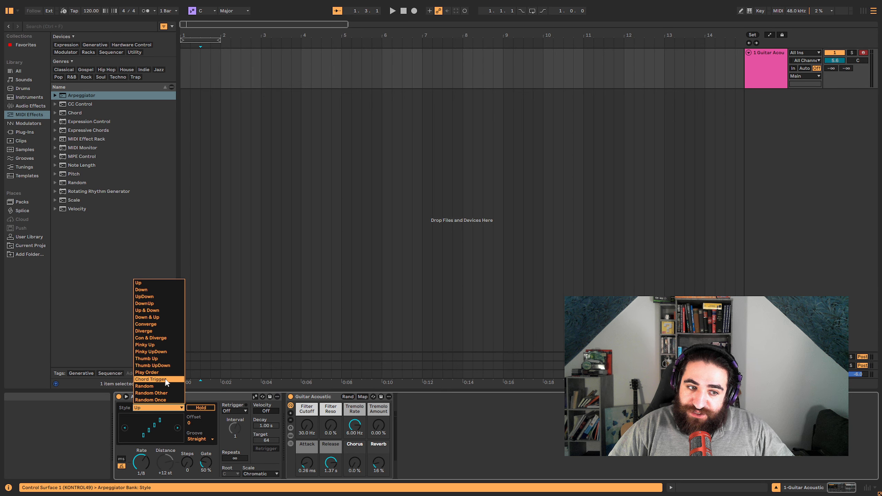
{"action": "key", "text": "Escape"}
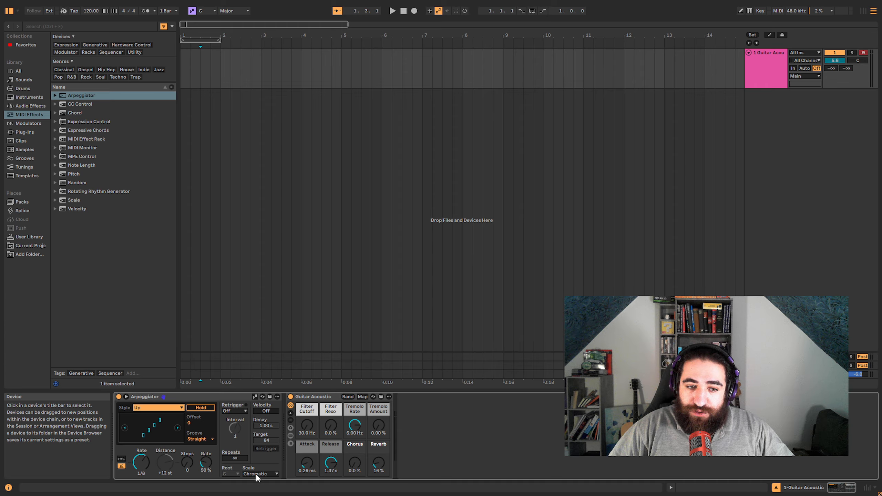
Enable looping for bar 1 of the arrangement and place the insert marker at its start
{"action": "right_click", "coordinate": [199, 40]}
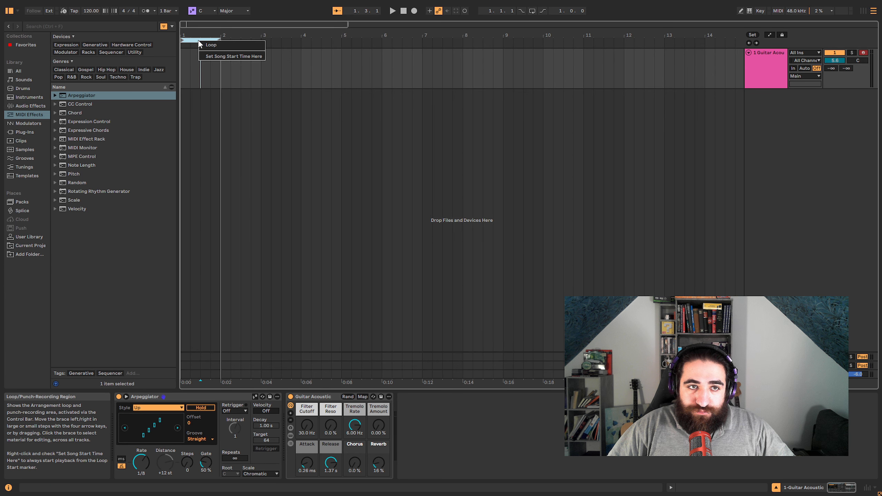
{"action": "left_click", "coordinate": [210, 45]}
{"action": "left_click", "coordinate": [183, 57]}
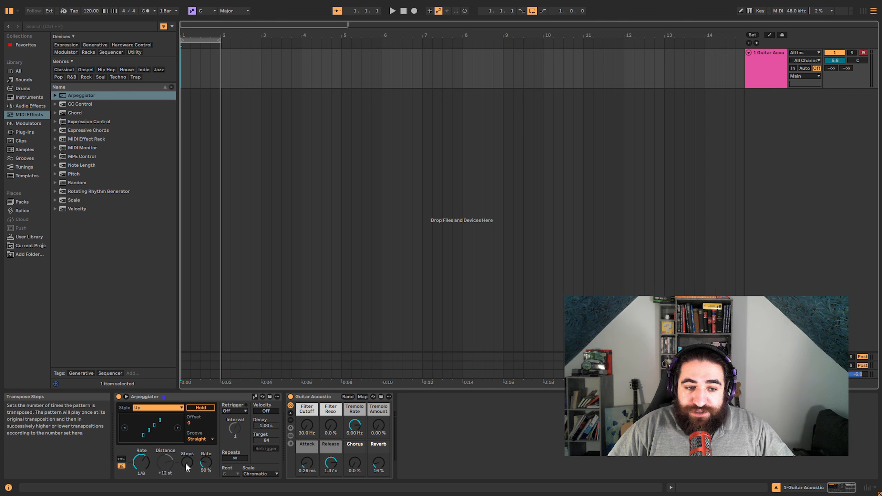
Set the Arpeggiator to 8 steps, a distance of +1, the Major scale and a 1/1 rate, and briefly run playback
{"action": "left_click_drag", "start_coordinate": [186, 467], "coordinate": [186, 460]}
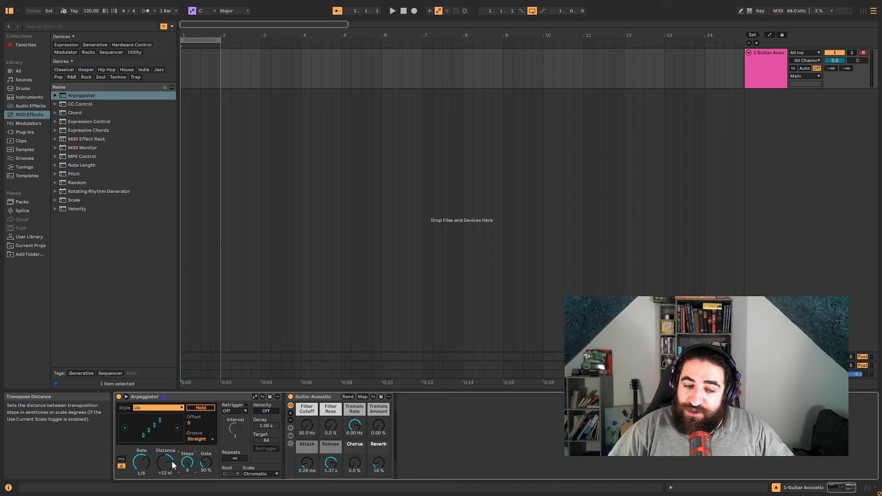
{"action": "left_click_drag", "start_coordinate": [171, 462], "coordinate": [171, 468]}
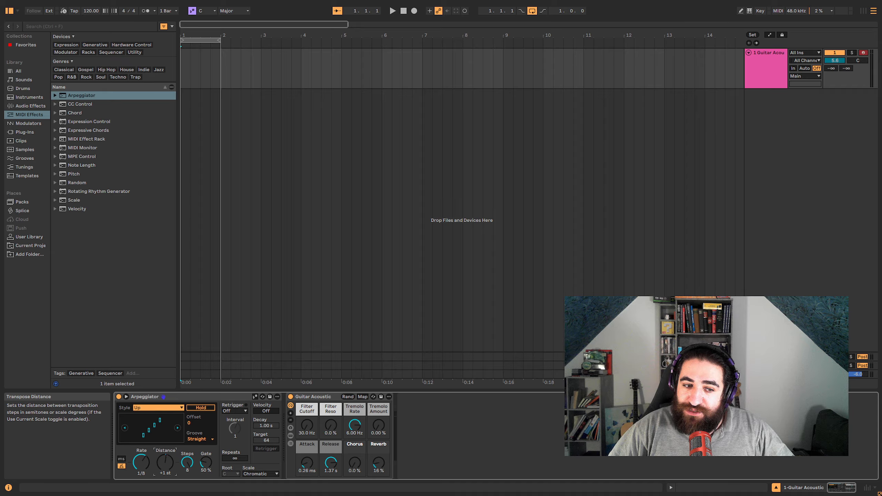
{"action": "left_click", "coordinate": [265, 473]}
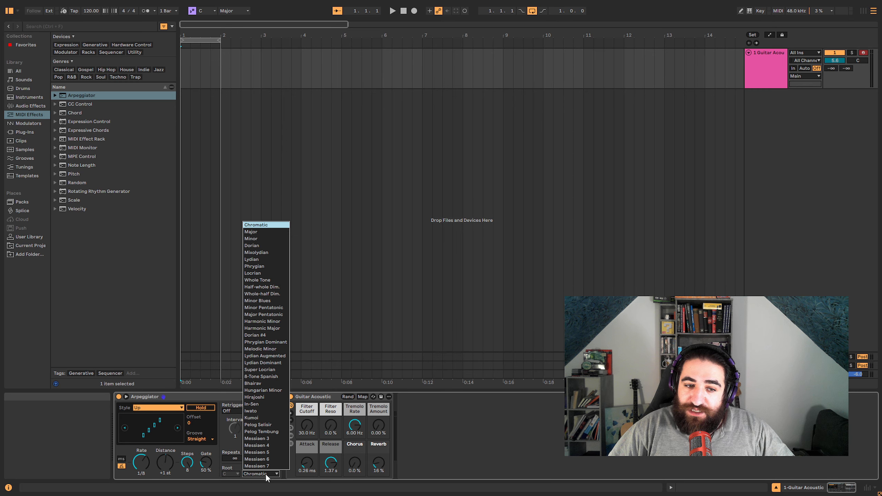
{"action": "left_click", "coordinate": [264, 232]}
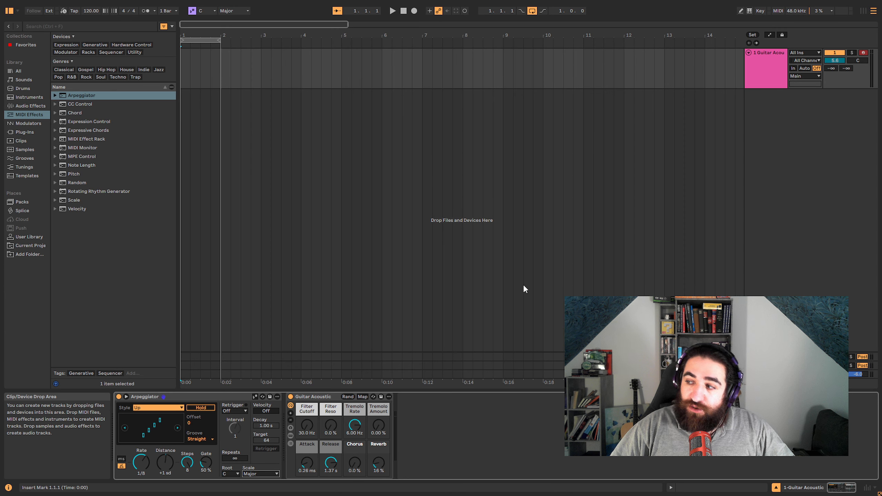
{"action": "left_click_drag", "start_coordinate": [147, 457], "coordinate": [148, 464]}
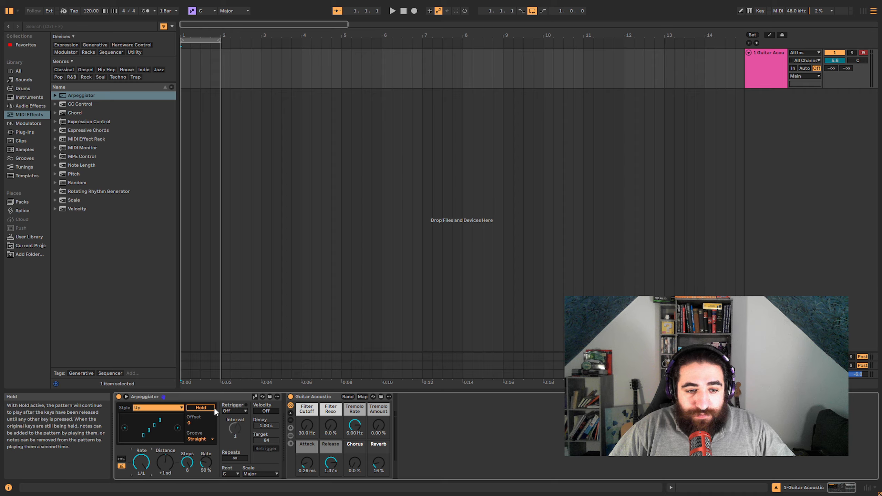
{"action": "left_click", "coordinate": [392, 11]}
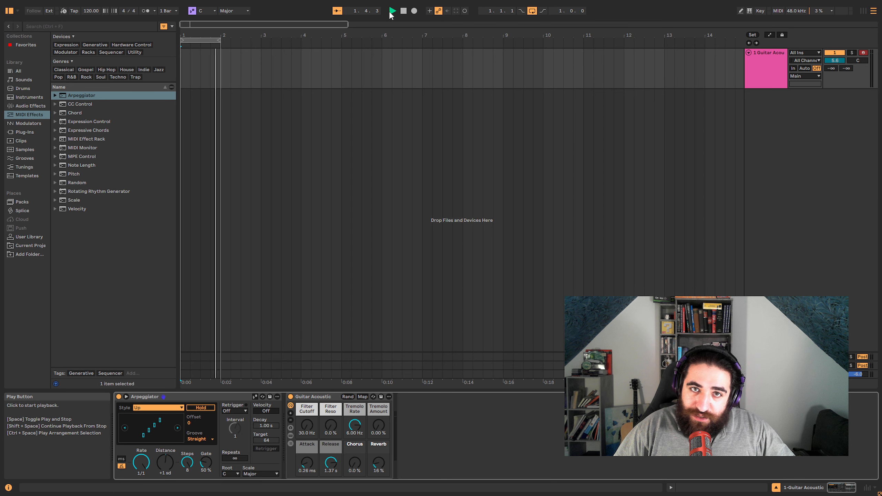
{"action": "key", "text": "space"}
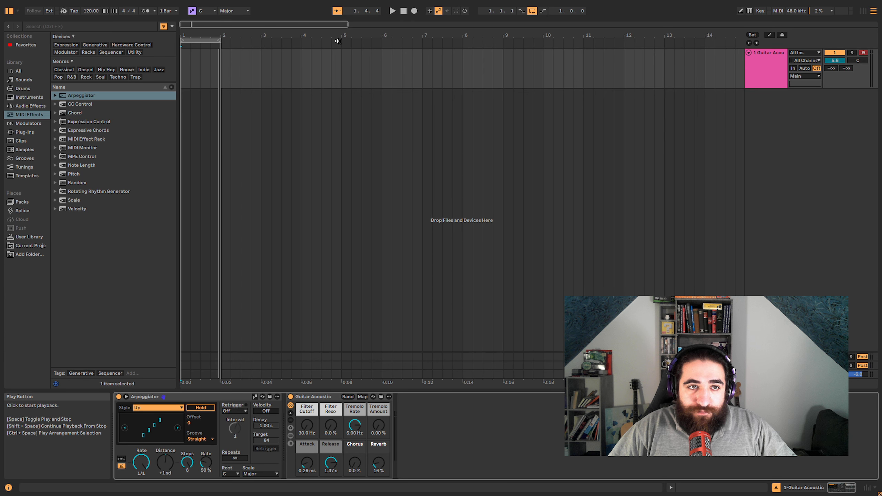
Create a one-bar MIDI clip on the Guitar Acoustic track with a D#3 note spanning the whole bar
{"action": "double_click", "coordinate": [182, 71]}
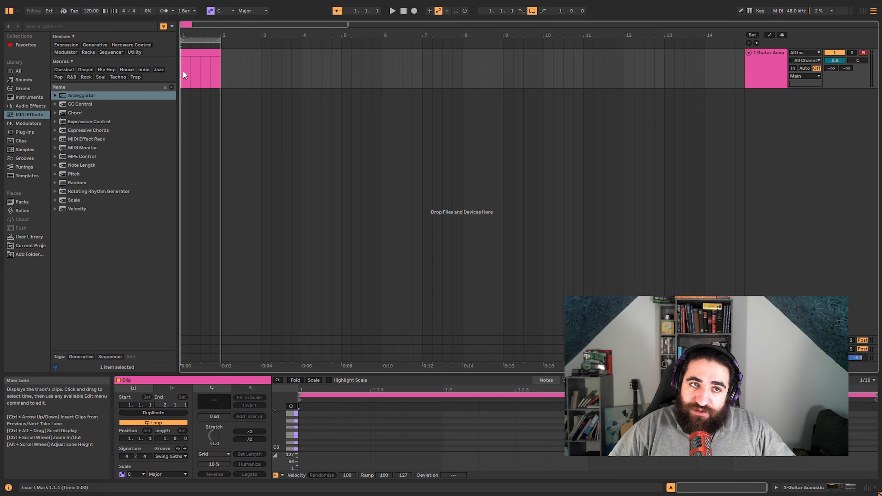
{"action": "double_click", "coordinate": [304, 439]}
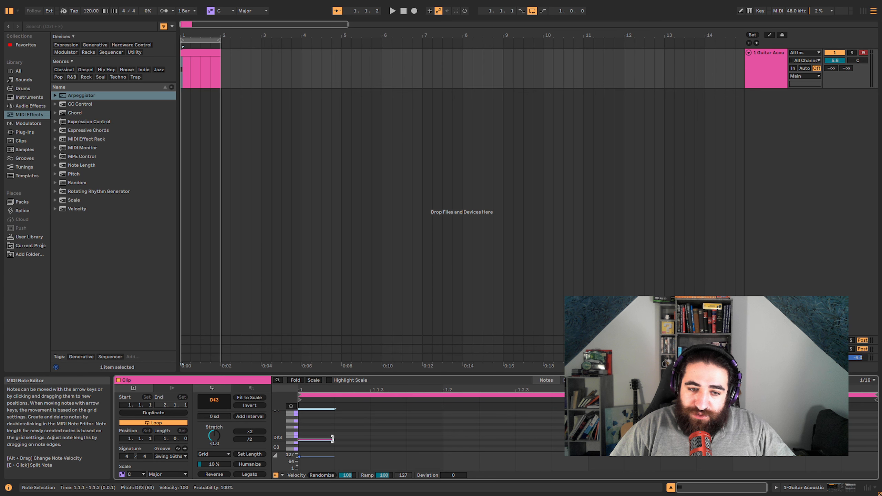
{"action": "left_click_drag", "start_coordinate": [335, 439], "coordinate": [590, 439]}
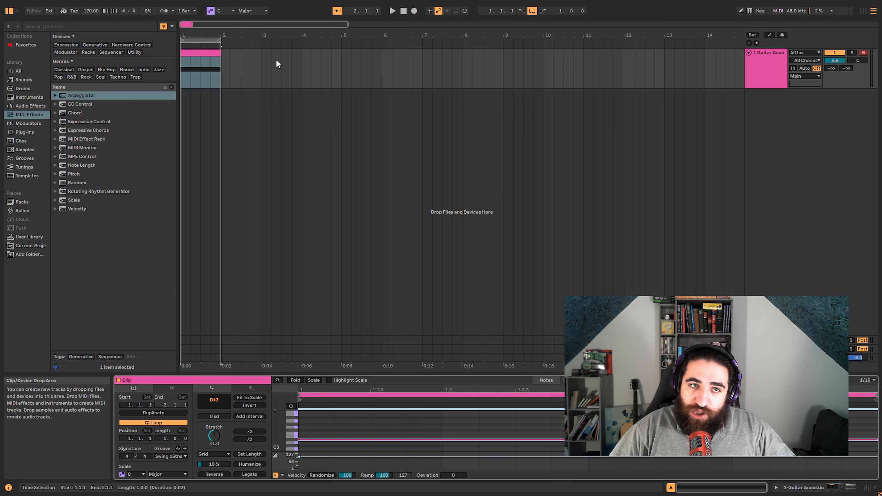
{"action": "left_click", "coordinate": [199, 57]}
Show the Guitar Acoustic track's devices and set the Arpeggiator's scale root to D#
{"action": "left_click", "coordinate": [758, 66]}
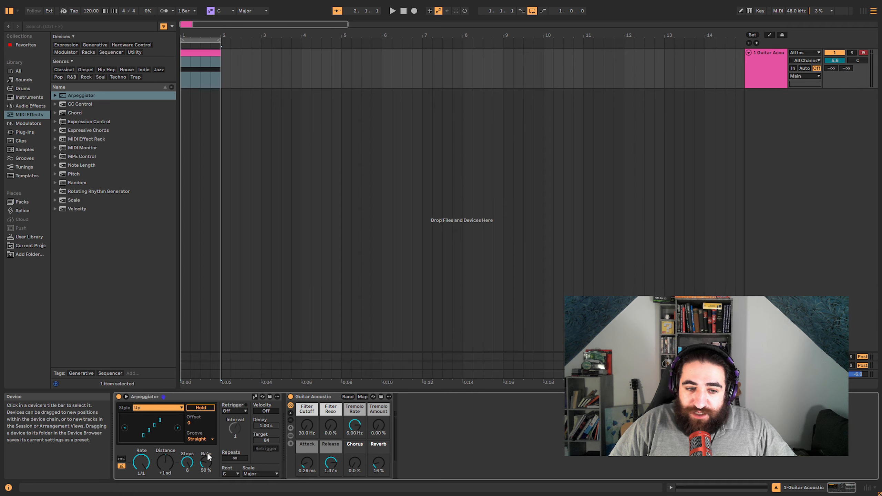
{"action": "left_click", "coordinate": [232, 473]}
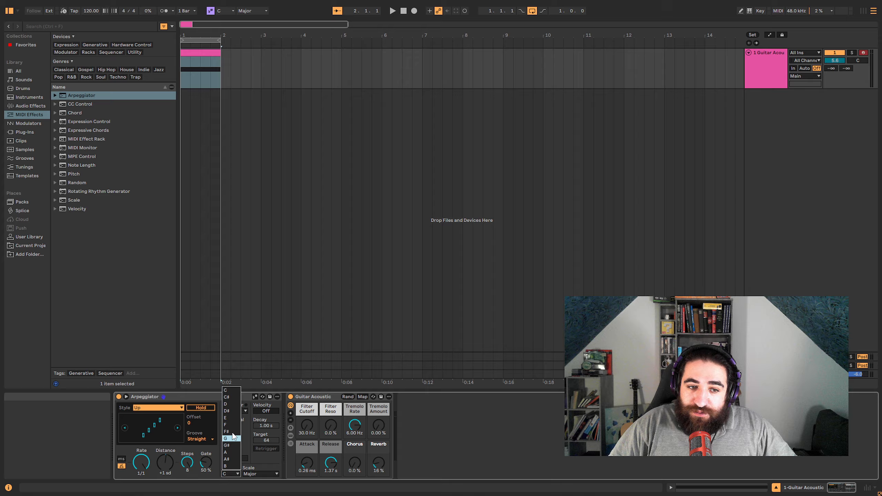
{"action": "left_click", "coordinate": [232, 409]}
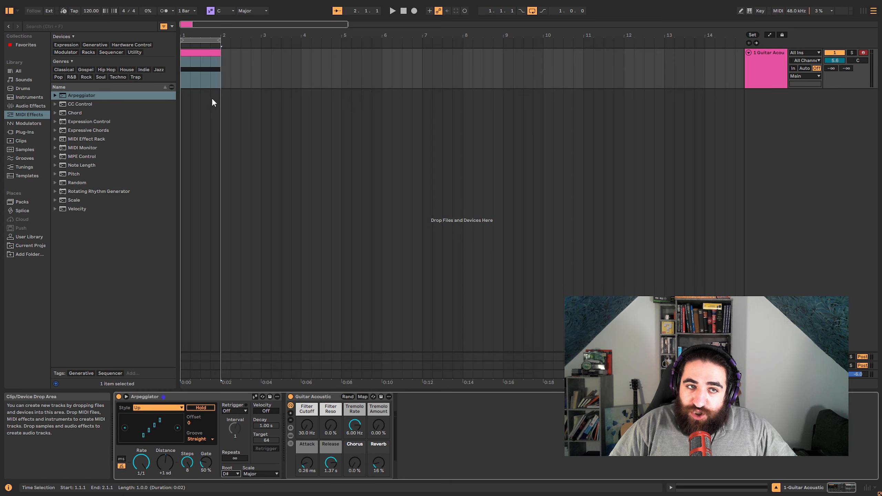
Play the loop from its start and change the Arpeggiator's rate to 1/4, then to 1/8
{"action": "left_click", "coordinate": [402, 12]}
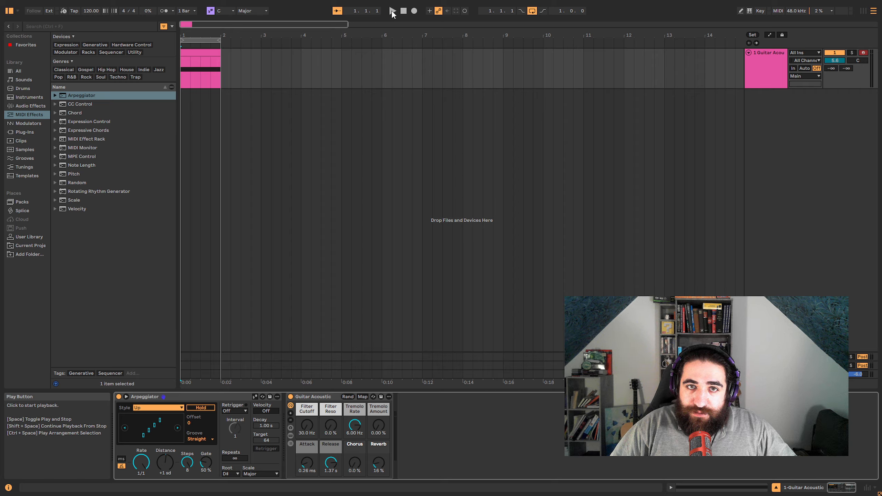
{"action": "left_click", "coordinate": [392, 12]}
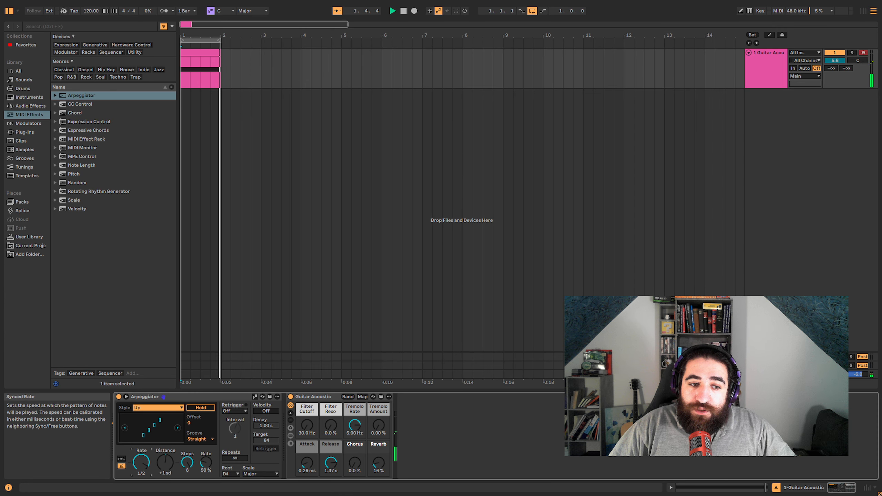
{"action": "left_click_drag", "start_coordinate": [141, 462], "coordinate": [141, 456]}
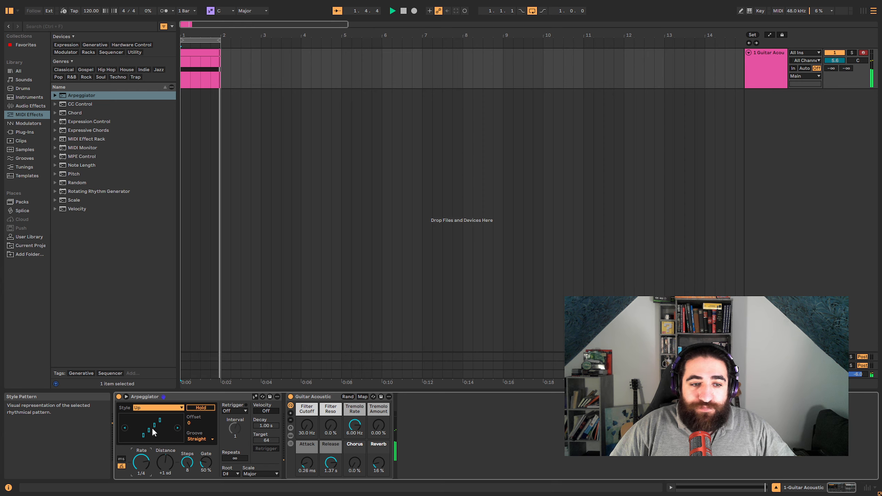
{"action": "left_click_drag", "start_coordinate": [141, 461], "coordinate": [141, 467]}
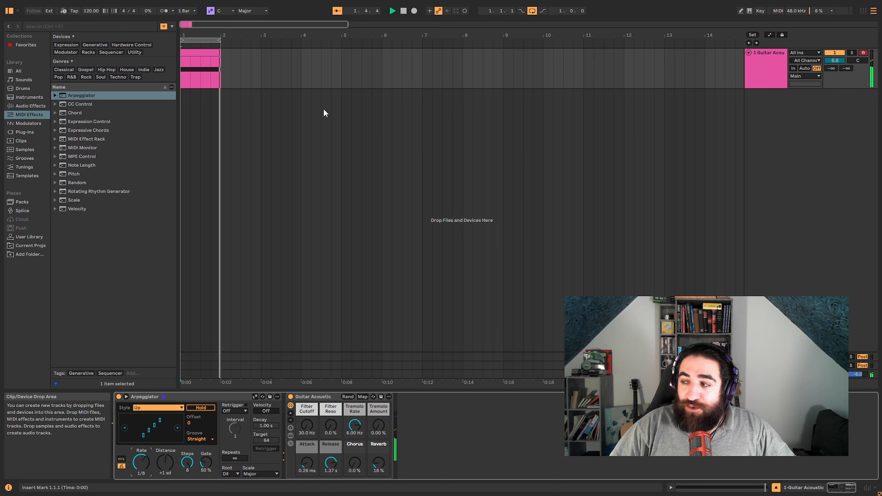
Try the Arpeggiator's Up & Down style with rates of 1/16 and 1/32
{"action": "left_click", "coordinate": [166, 408]}
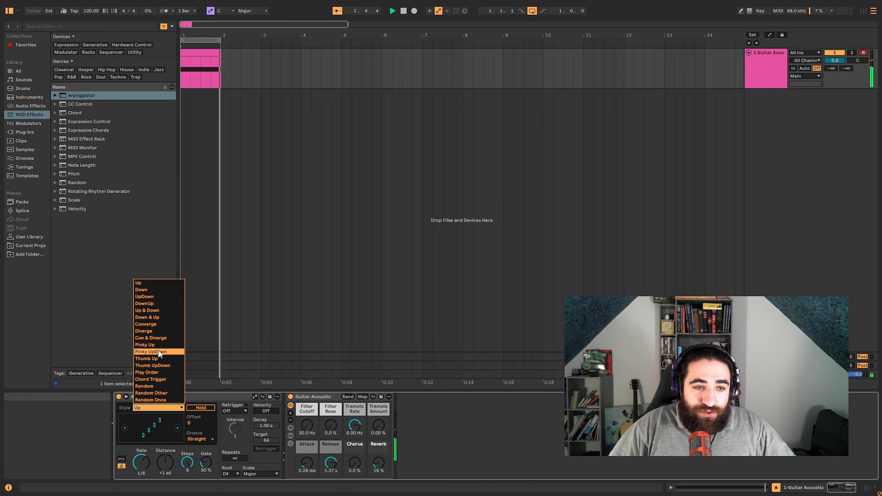
{"action": "left_click", "coordinate": [147, 310]}
{"action": "left_click_drag", "start_coordinate": [141, 462], "coordinate": [140, 469]}
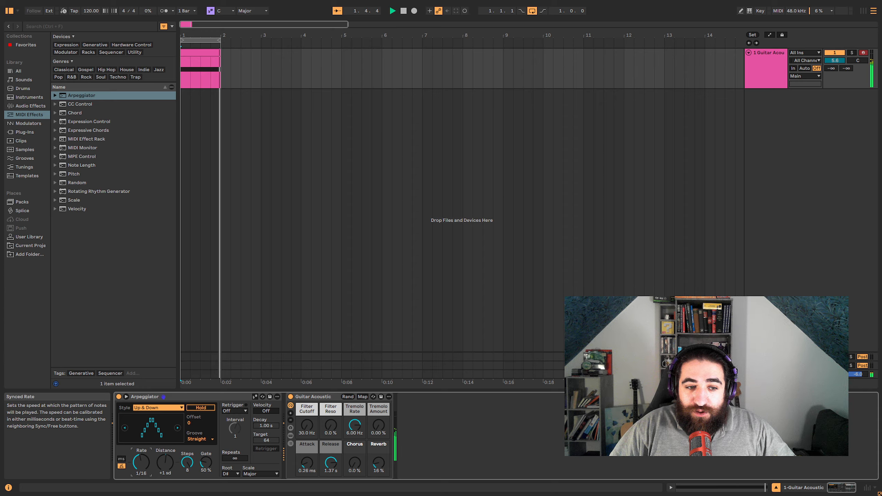
{"action": "left_click_drag", "start_coordinate": [142, 463], "coordinate": [142, 458]}
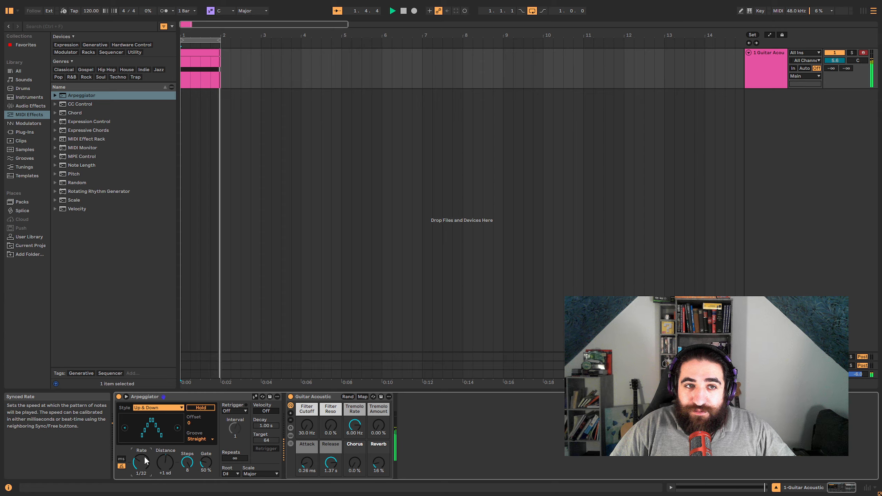
Set the Arpeggiator's style to UpDown and its rate to 1/6, and stop playback
{"action": "left_click", "coordinate": [168, 409]}
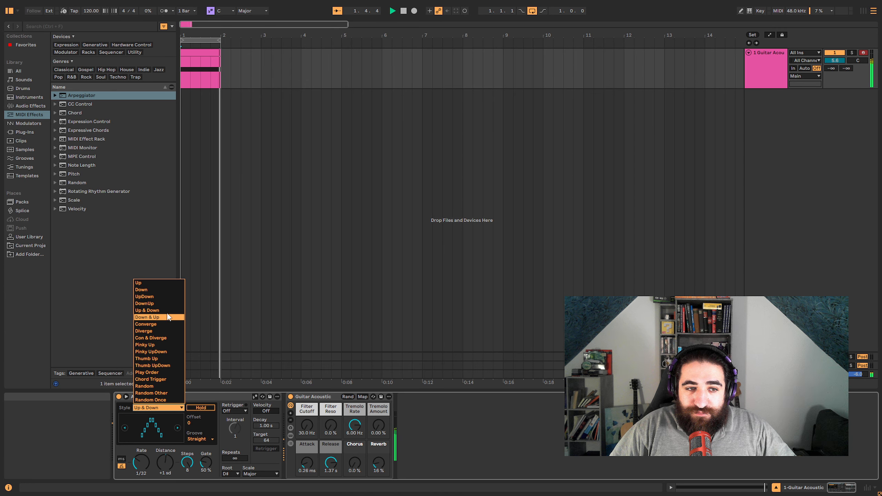
{"action": "left_click", "coordinate": [164, 295]}
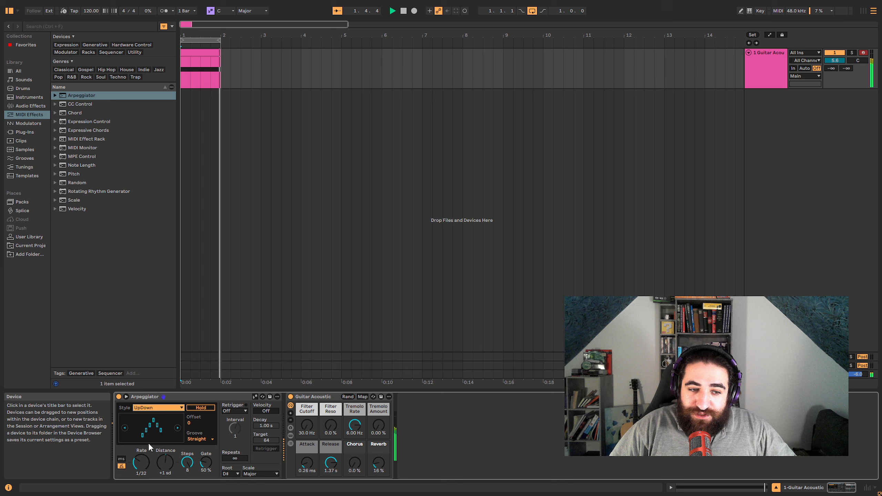
{"action": "left_click_drag", "start_coordinate": [141, 461], "coordinate": [143, 434]}
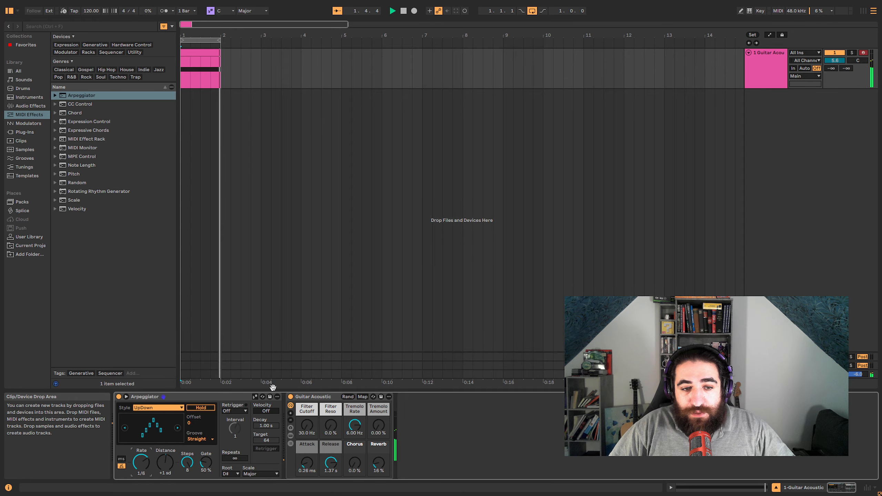
{"action": "key", "text": "space"}
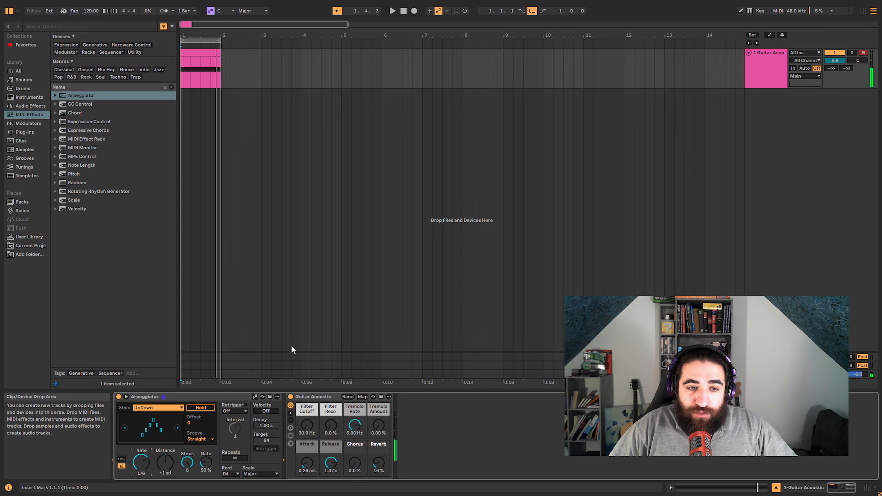
Switch the Arpeggiator to the Hirajoshi scale at a 1/8 rate and restart playback
{"action": "left_click", "coordinate": [251, 473]}
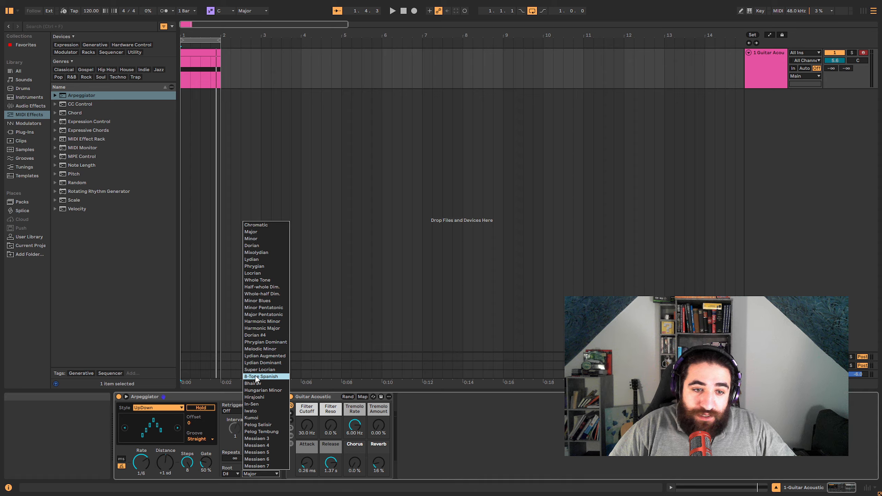
{"action": "left_click", "coordinate": [263, 399]}
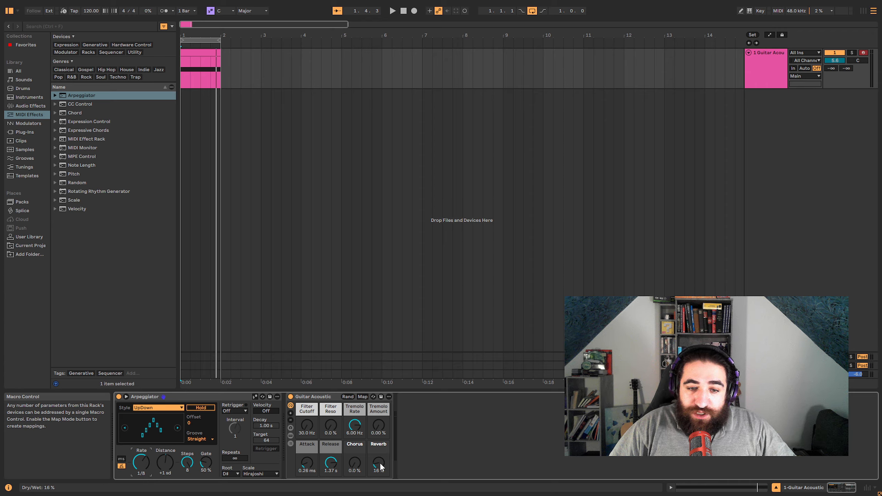
{"action": "key", "text": "space"}
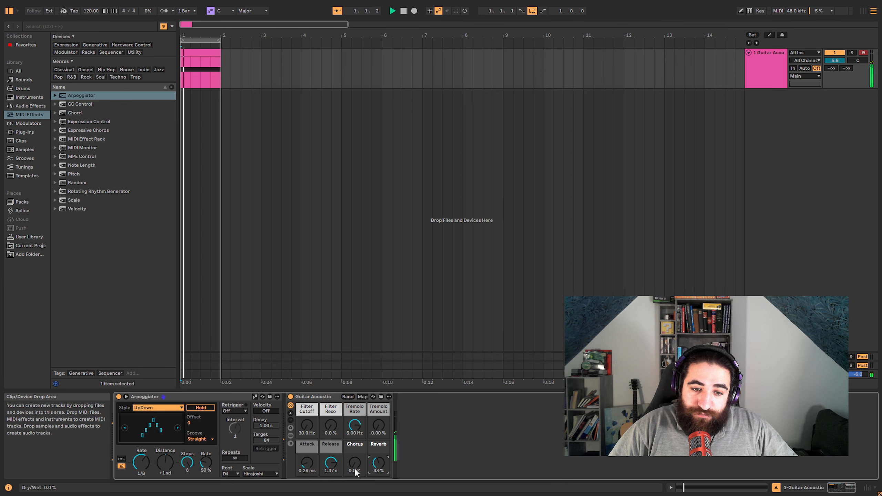
Set the Guitar Acoustic macros to Chorus 31%, Filter Cutoff 99.1 Hz, Filter Reso 31%, Tremolo Amount 40.2% and Attack 0.42 ms
{"action": "left_click_drag", "start_coordinate": [355, 464], "coordinate": [357, 464]}
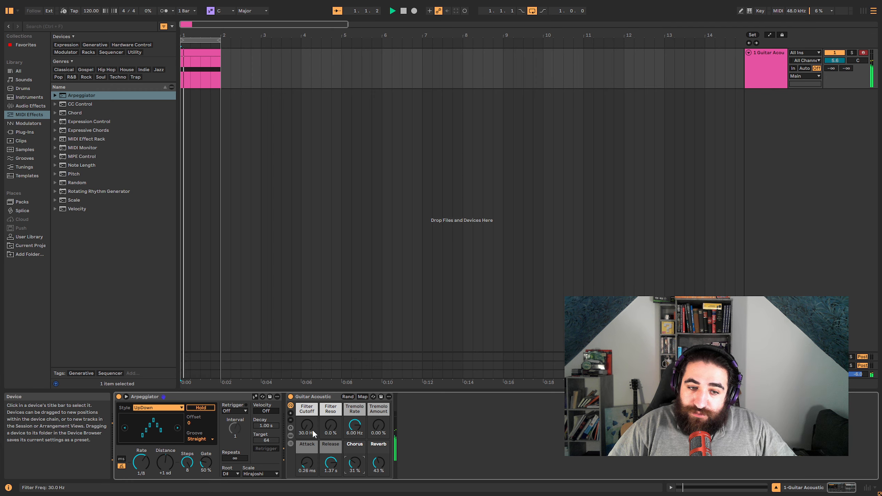
{"action": "mouse_move", "coordinate": [312, 429]}
{"action": "left_mouse_down"}
{"action": "mouse_move", "coordinate": [312, 413]}
{"action": "mouse_move", "coordinate": [331, 419]}
{"action": "mouse_move", "coordinate": [308, 435]}
{"action": "left_mouse_up"}
{"action": "left_click_drag", "start_coordinate": [380, 431], "coordinate": [380, 415]}
{"action": "left_click_drag", "start_coordinate": [311, 464], "coordinate": [311, 461]}
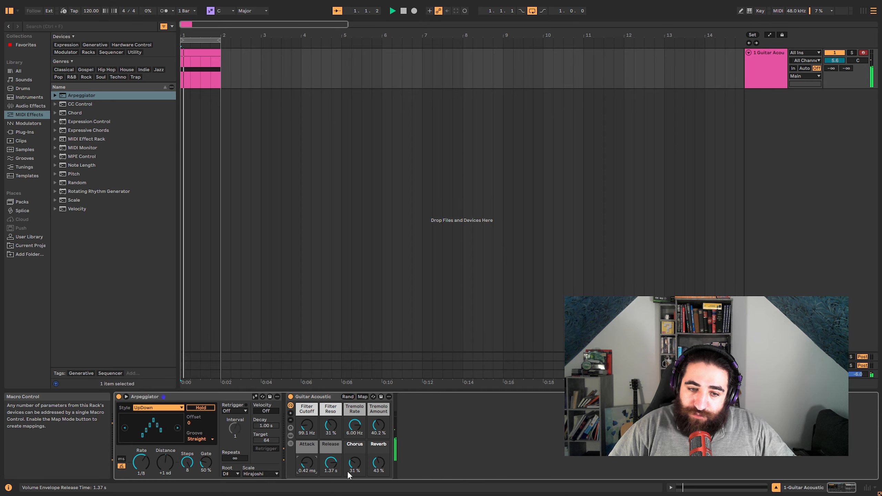
Refine the Guitar Acoustic macros to Filter Cutoff 53.1 Hz, Tremolo Amount 36.2%, Reverb 49%, Chorus 13%, Attack 0.68 ms and Release 1.52 s
{"action": "left_click_drag", "start_coordinate": [378, 465], "coordinate": [379, 460]}
{"action": "left_click_drag", "start_coordinate": [354, 465], "coordinate": [355, 461]}
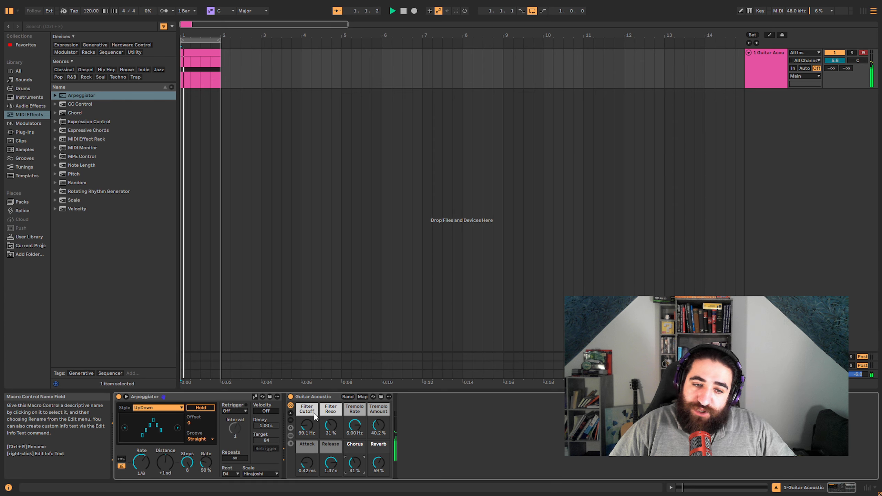
{"action": "left_click_drag", "start_coordinate": [307, 425], "coordinate": [307, 438]}
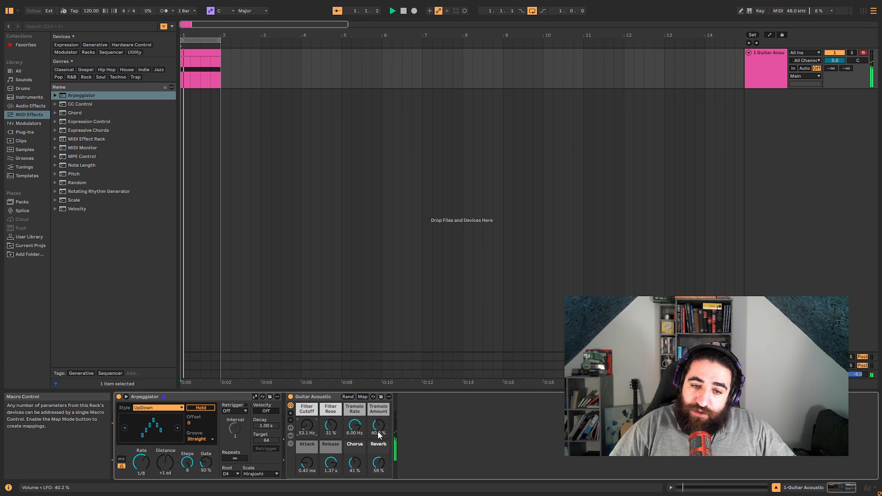
{"action": "left_click_drag", "start_coordinate": [378, 425], "coordinate": [379, 425]}
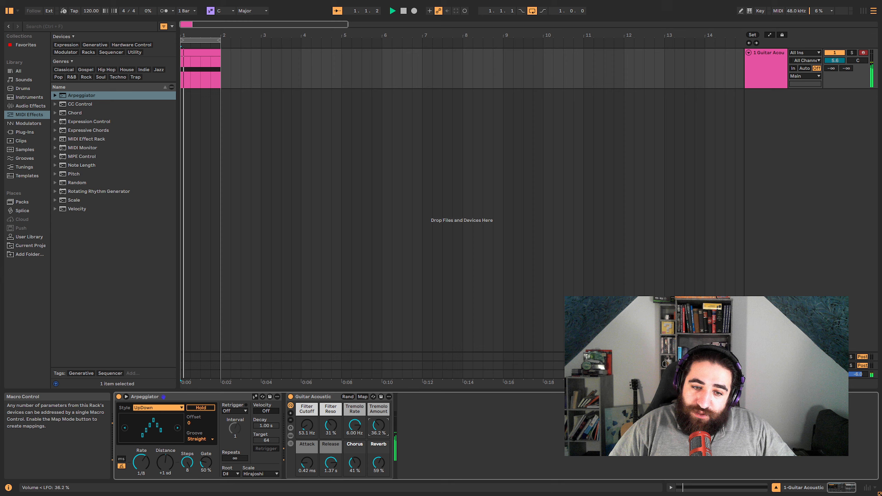
{"action": "left_click_drag", "start_coordinate": [380, 461], "coordinate": [328, 458]}
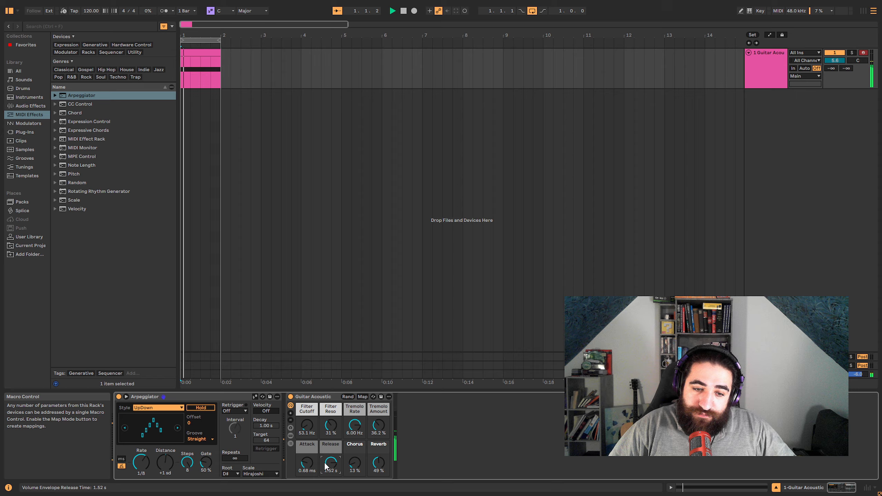
Set the Arpeggiator's scale to Minor Blues and its rate to 1/12
{"action": "left_click", "coordinate": [258, 472]}
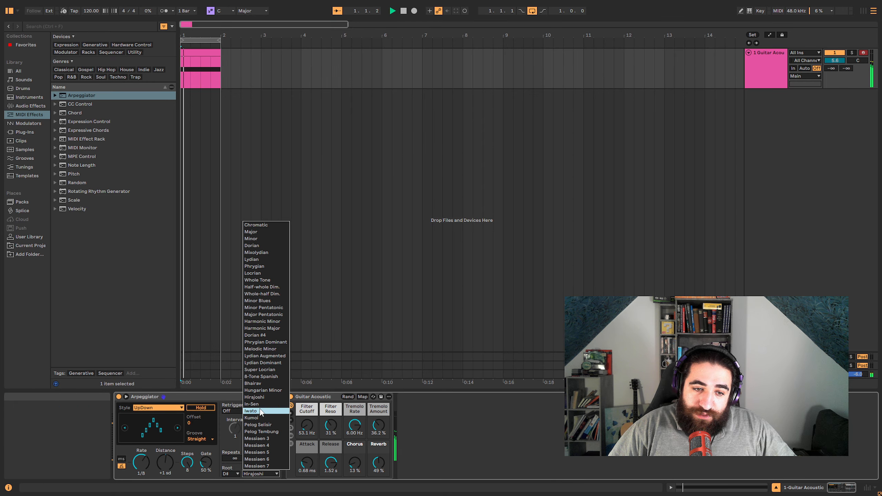
{"action": "left_click", "coordinate": [264, 300]}
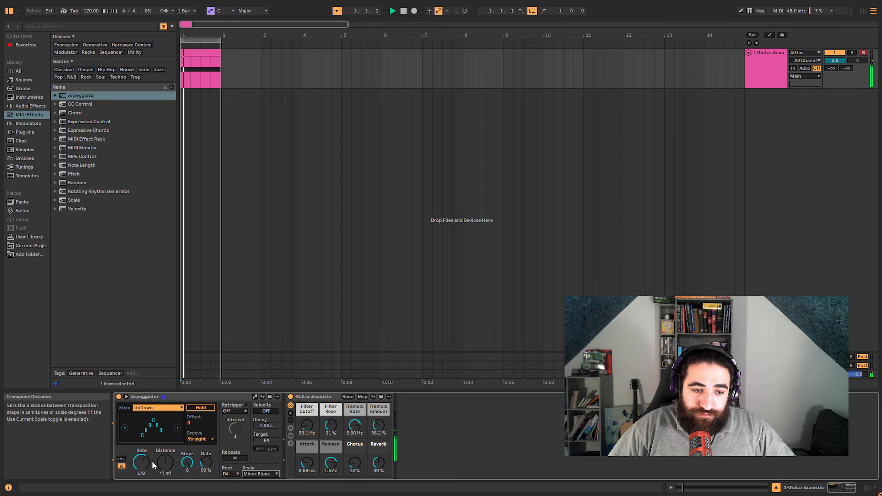
{"action": "left_click_drag", "start_coordinate": [144, 463], "coordinate": [143, 469]}
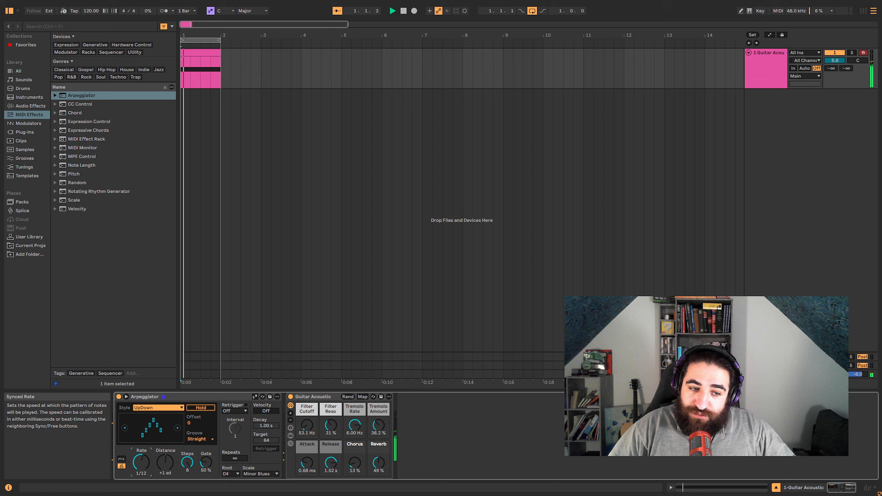